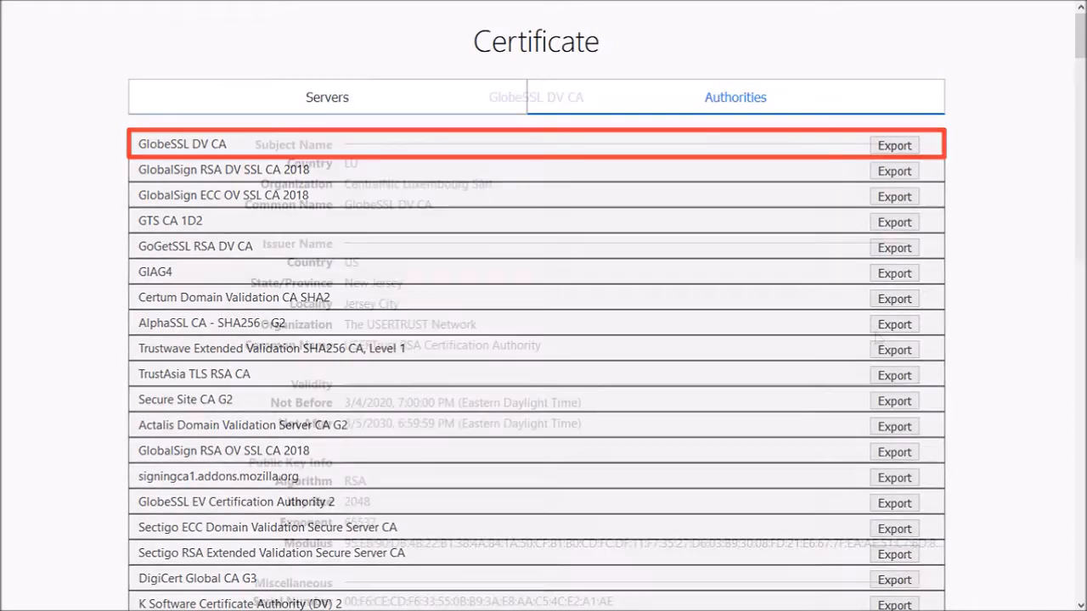
scroll(875, 337, down, 3)
scroll(879, 338, down, 5)
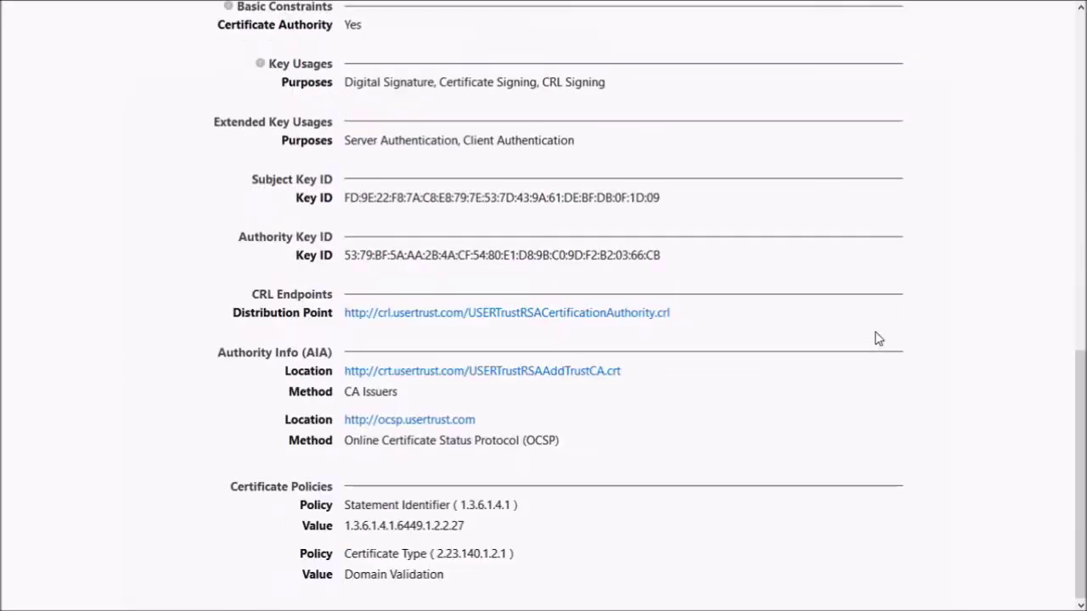
scroll(879, 338, up, 7)
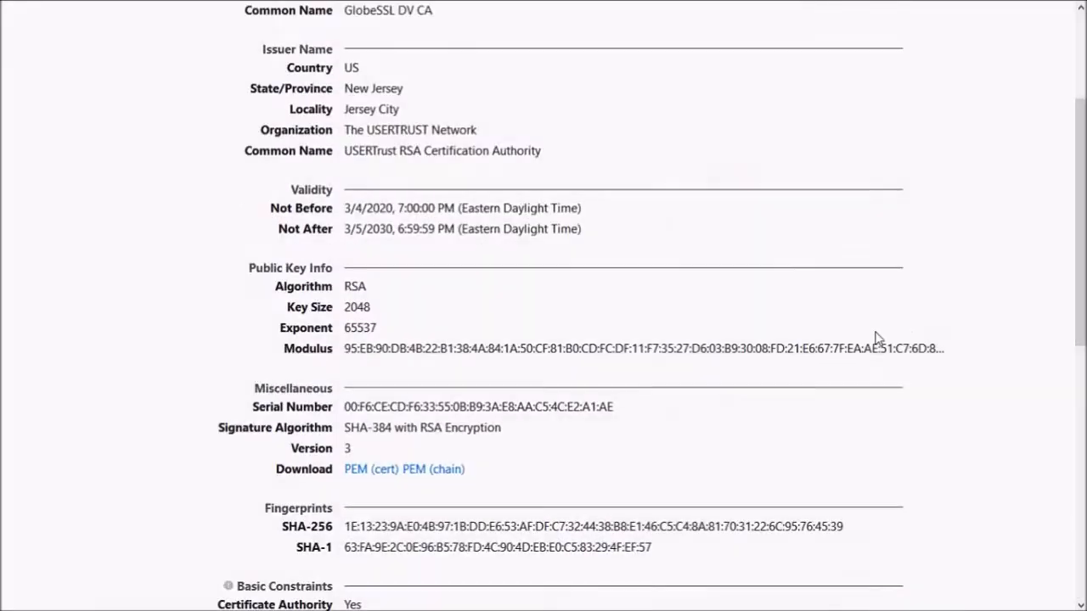
scroll(879, 338, up, 3)
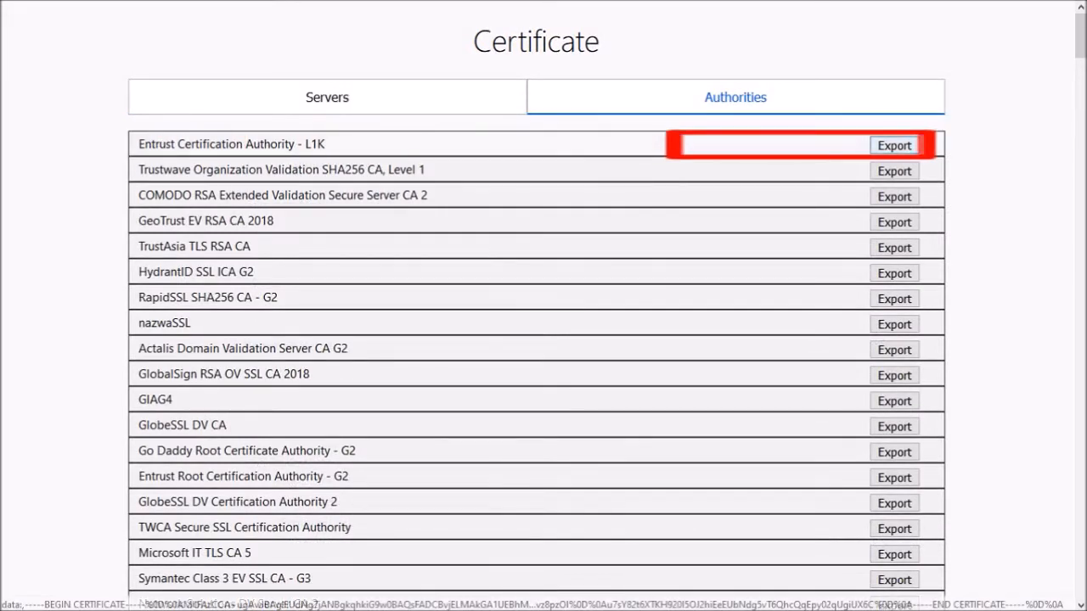
Export the Entrust Certification Authority - L1K certificate, bringing up the .pem download dialog.
click(894, 146)
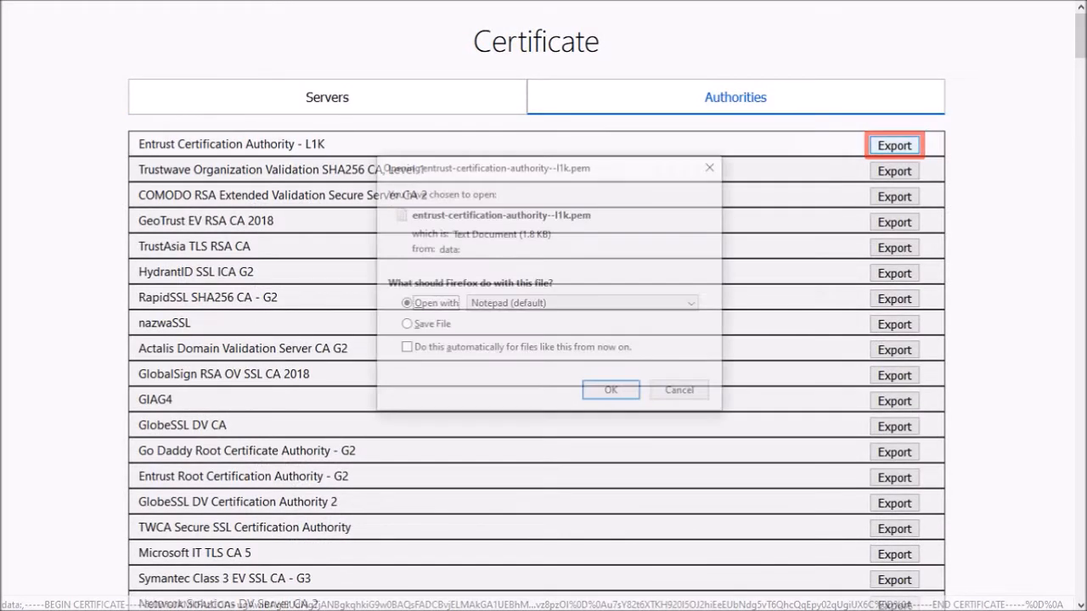